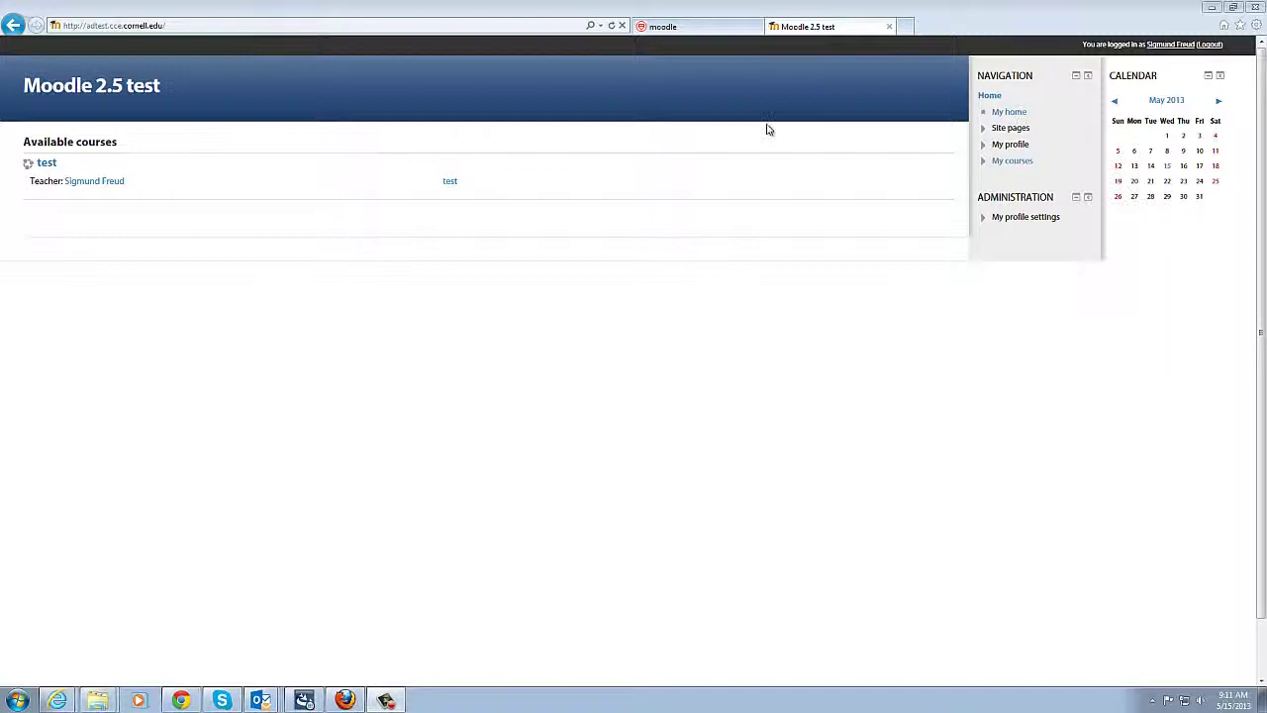
Step: Open the test course and go to its Manage badges page under Course administration > Badges
click(49, 165)
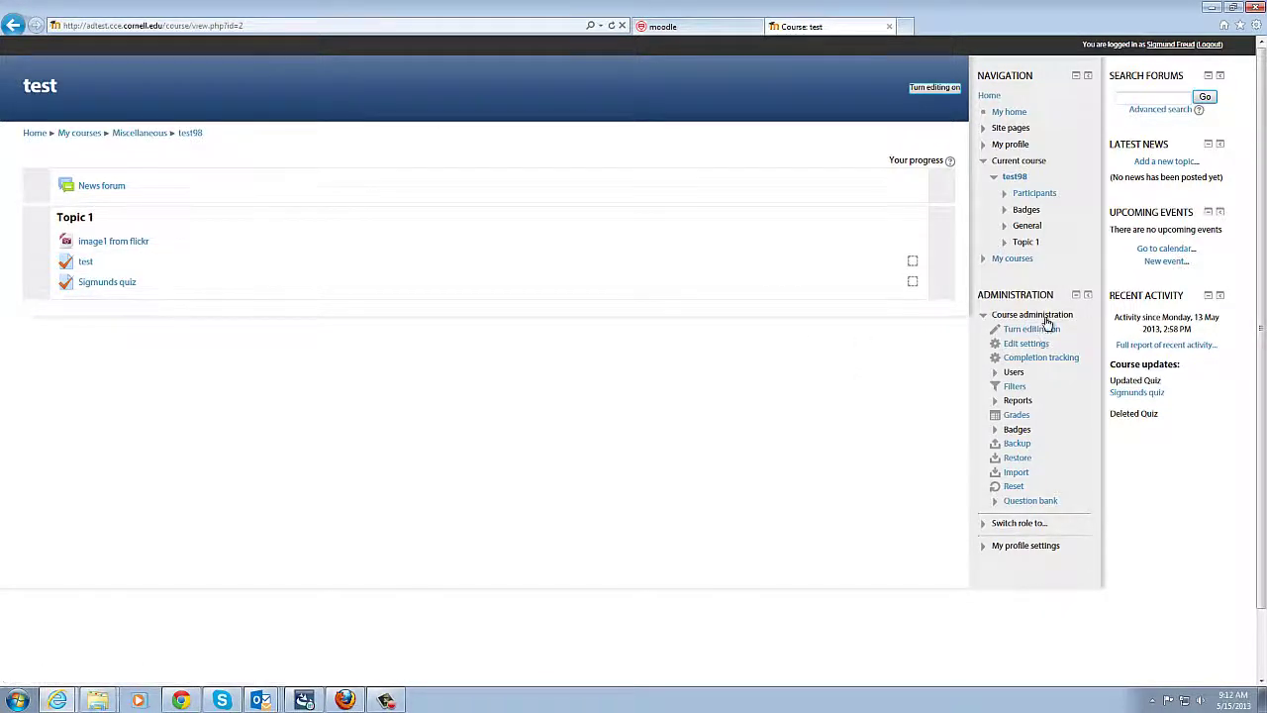
click(1017, 431)
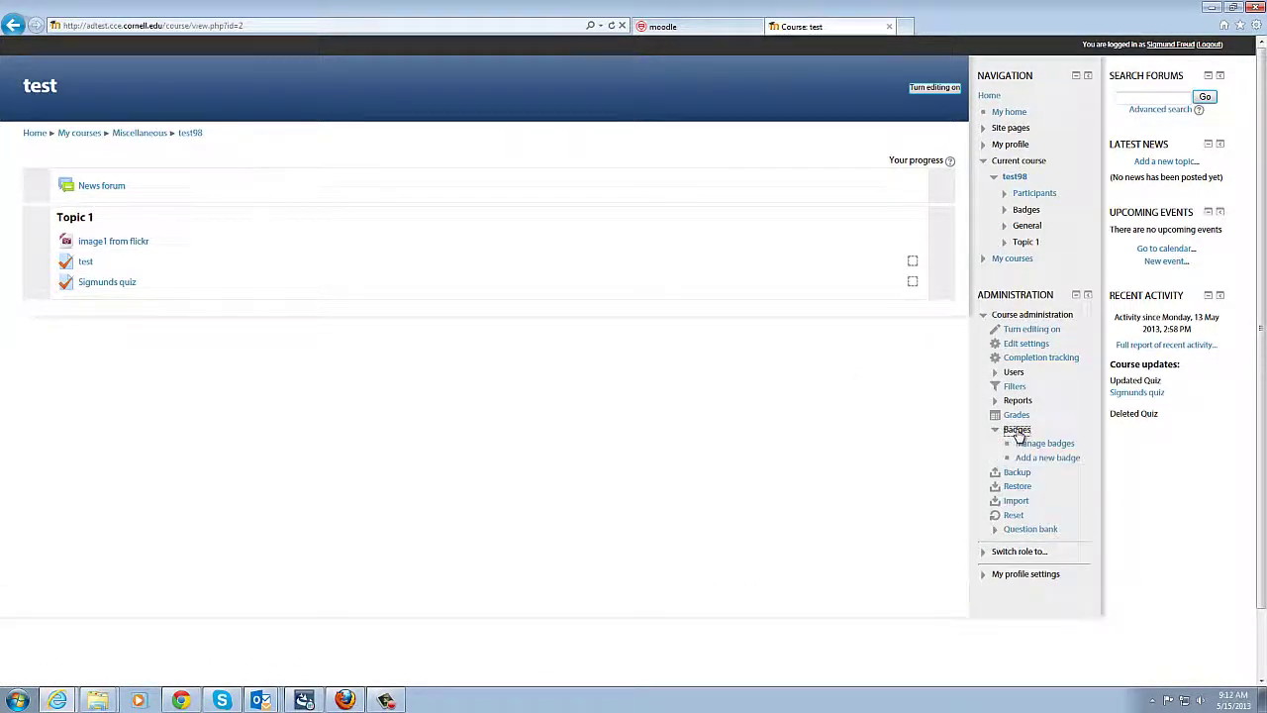
click(1054, 446)
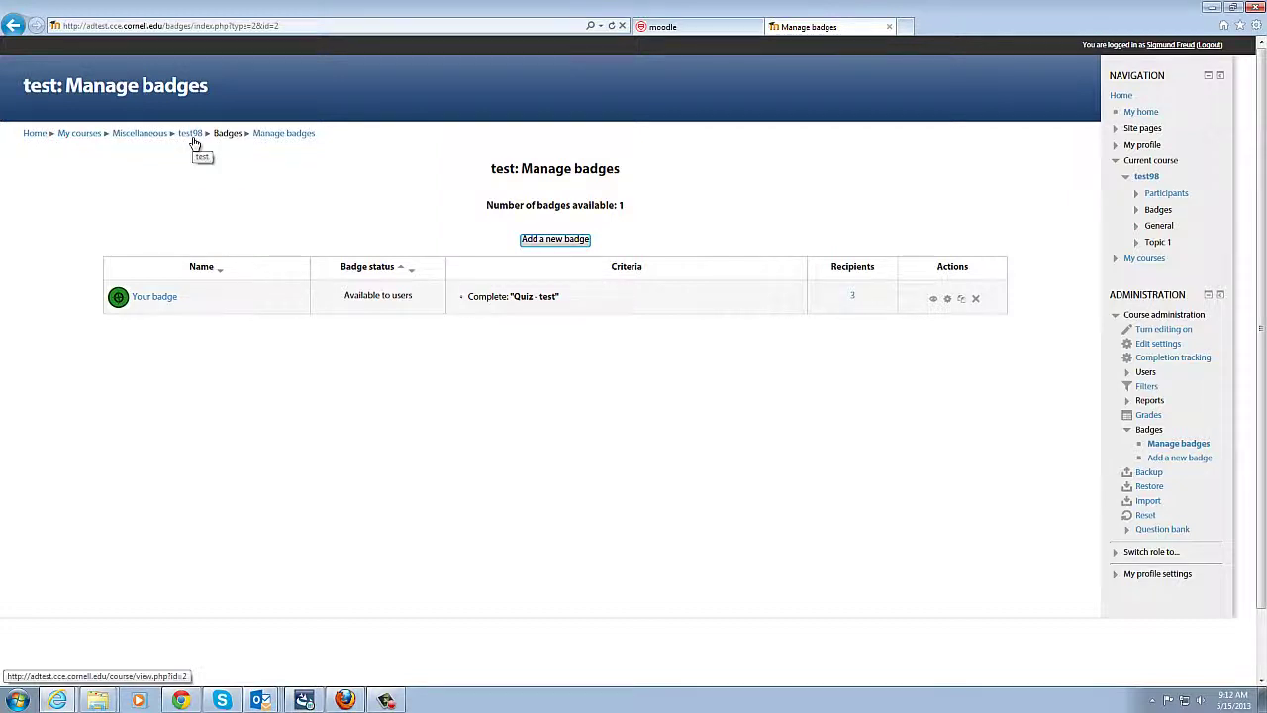
Step: Start a new badge named 'Sigmunds Badge', described as awarded for completing requirements
click(1179, 456)
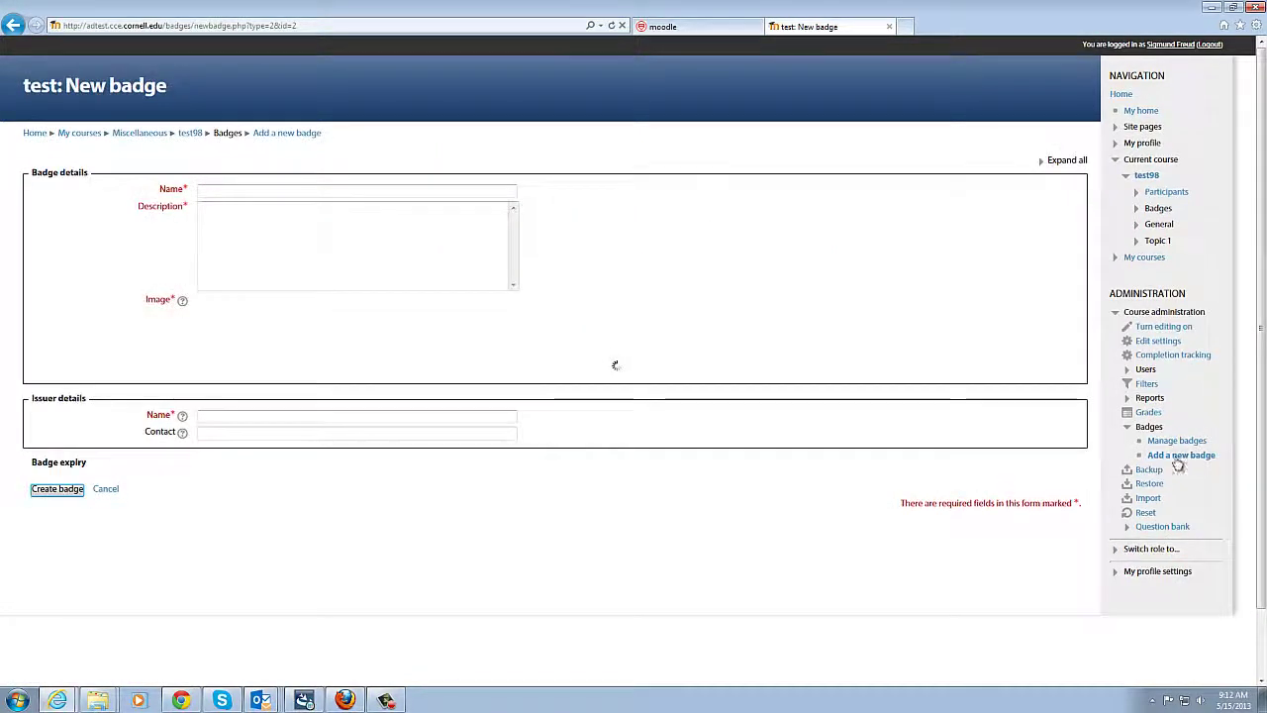
click(410, 188)
text(Si)
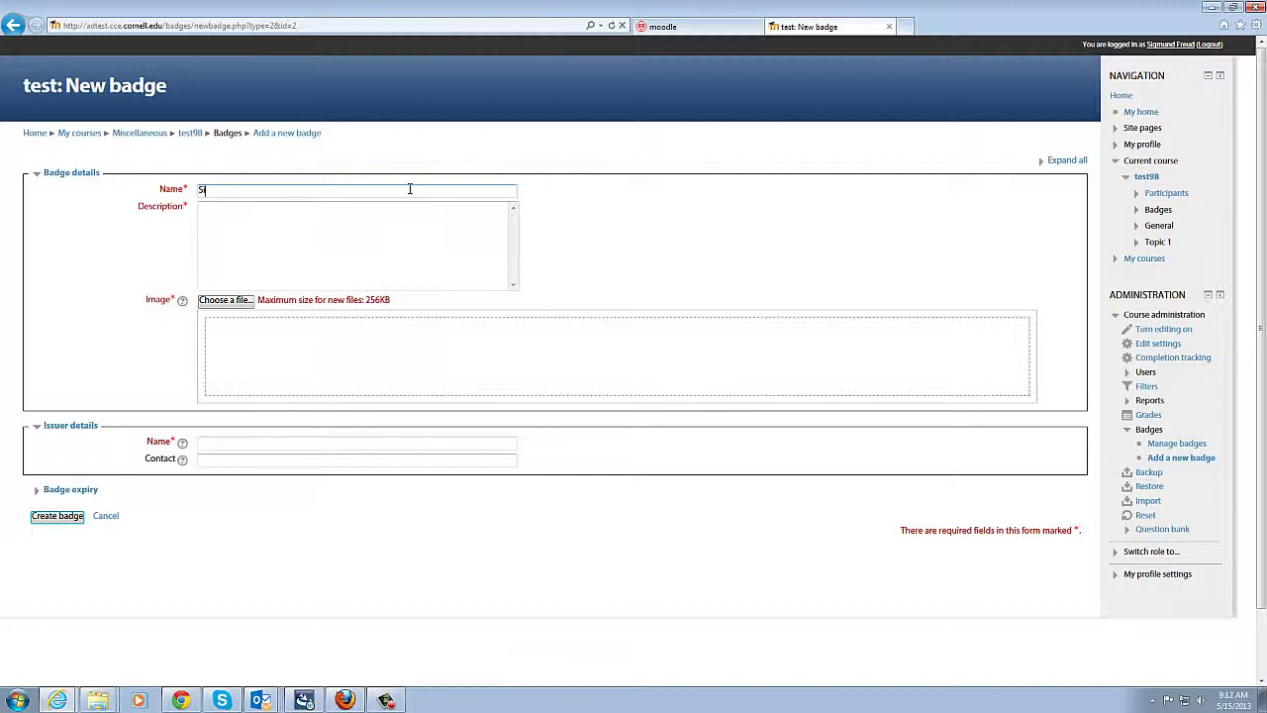
text(gmunds Badge)
click(267, 214)
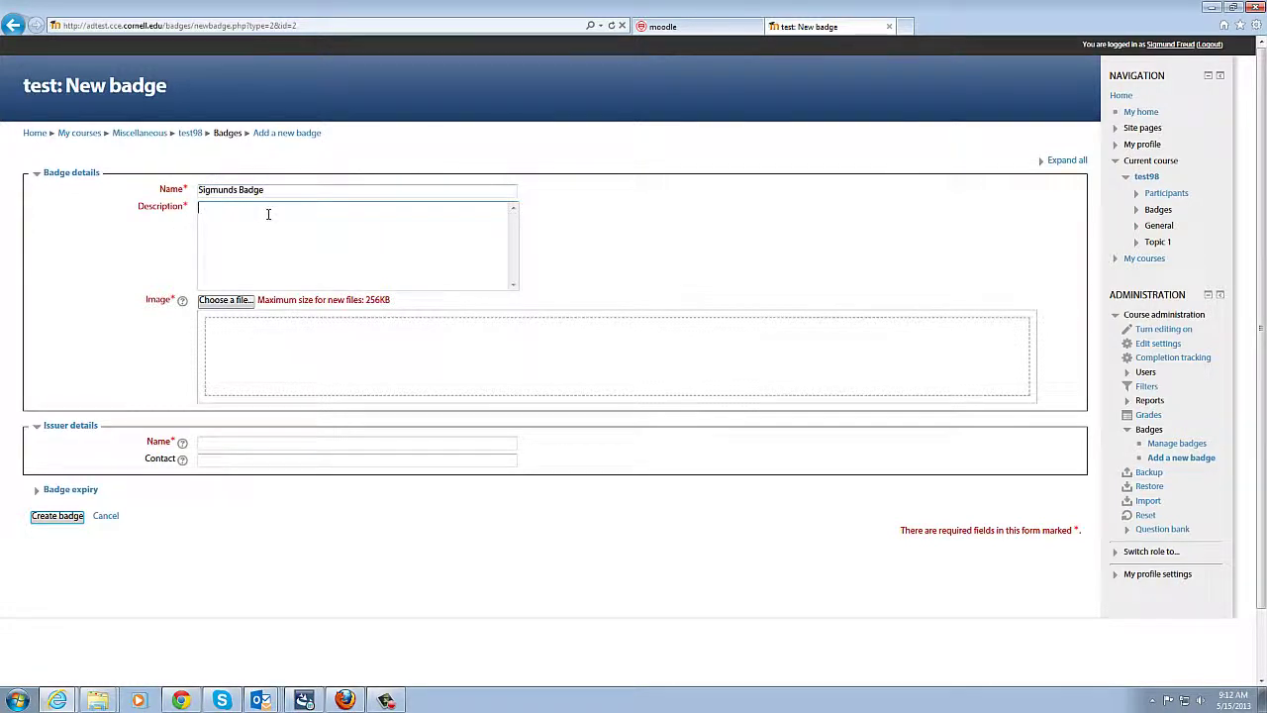
text(This badge is awarded for completions of requirements for the something or other)
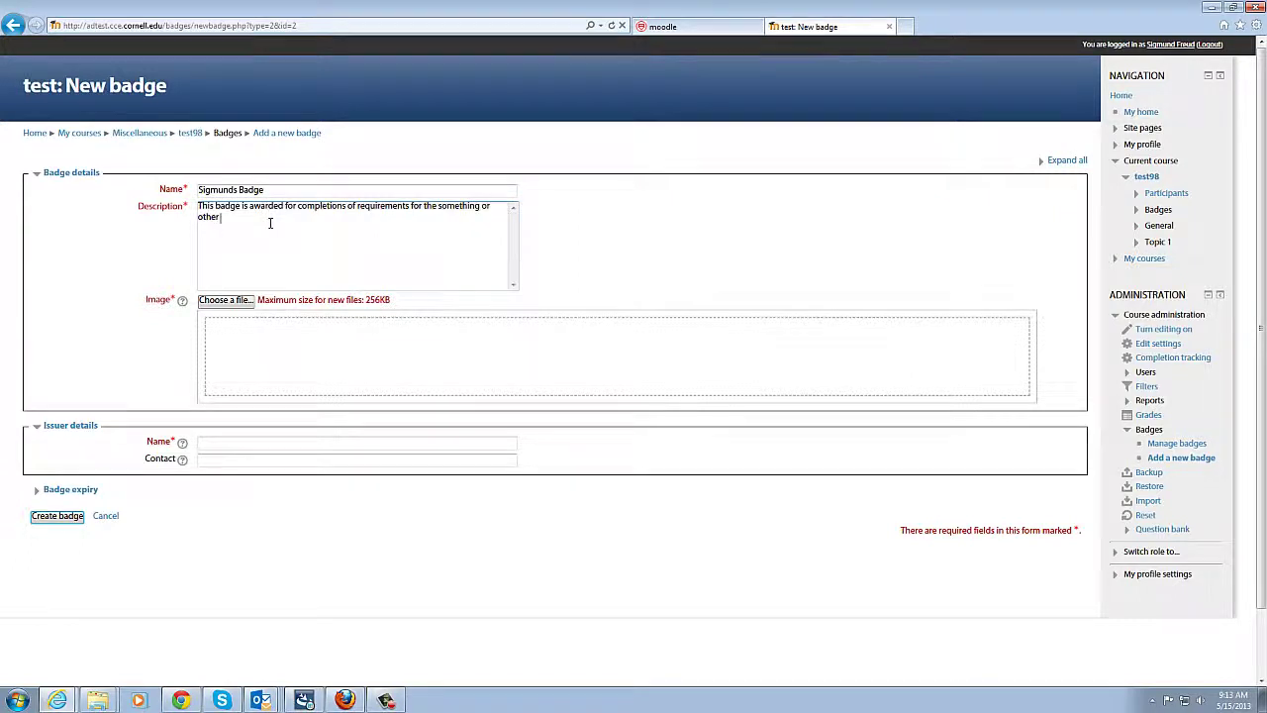
text(.)
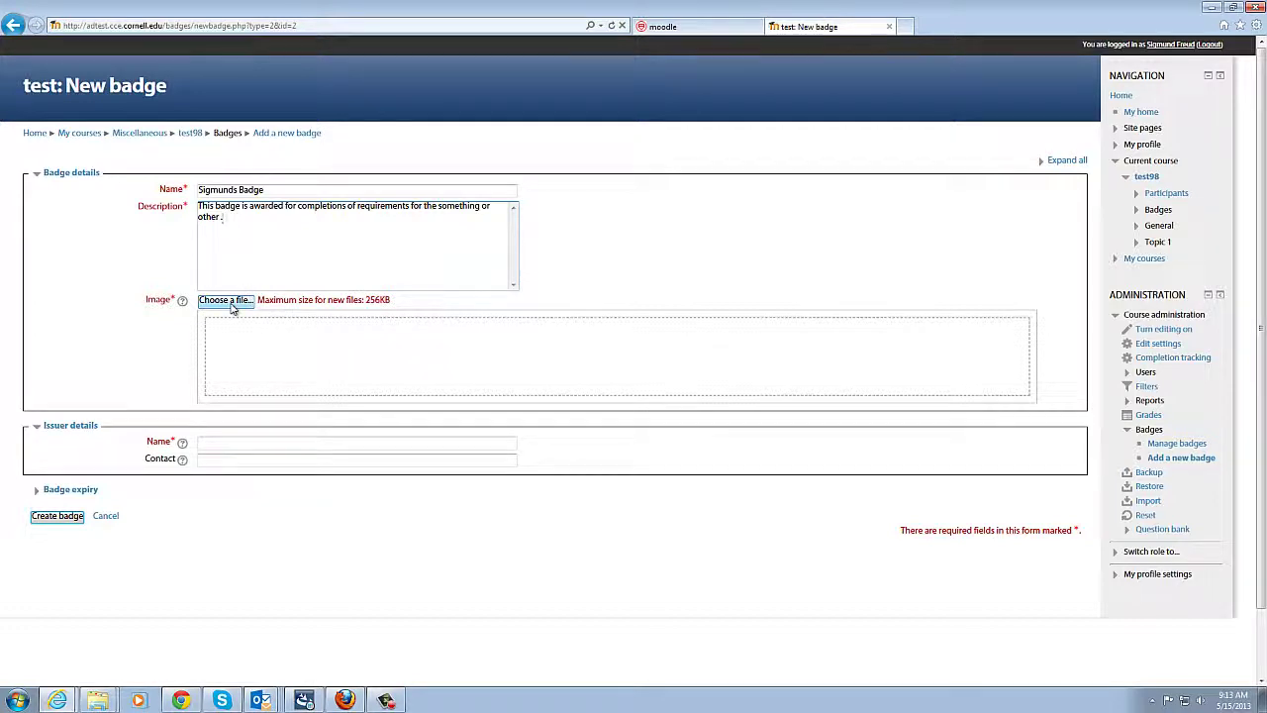
Step: Upload blue_badge.png from Documents > 2013 as the badge image
click(229, 306)
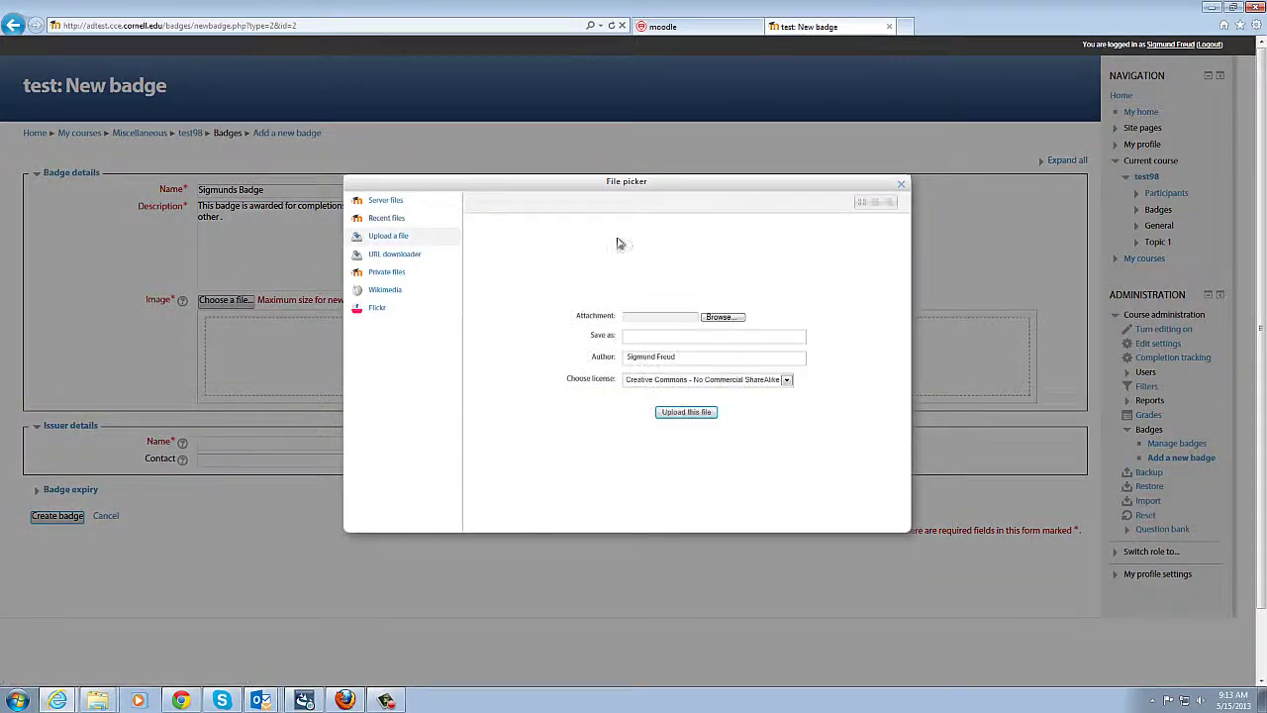
click(725, 318)
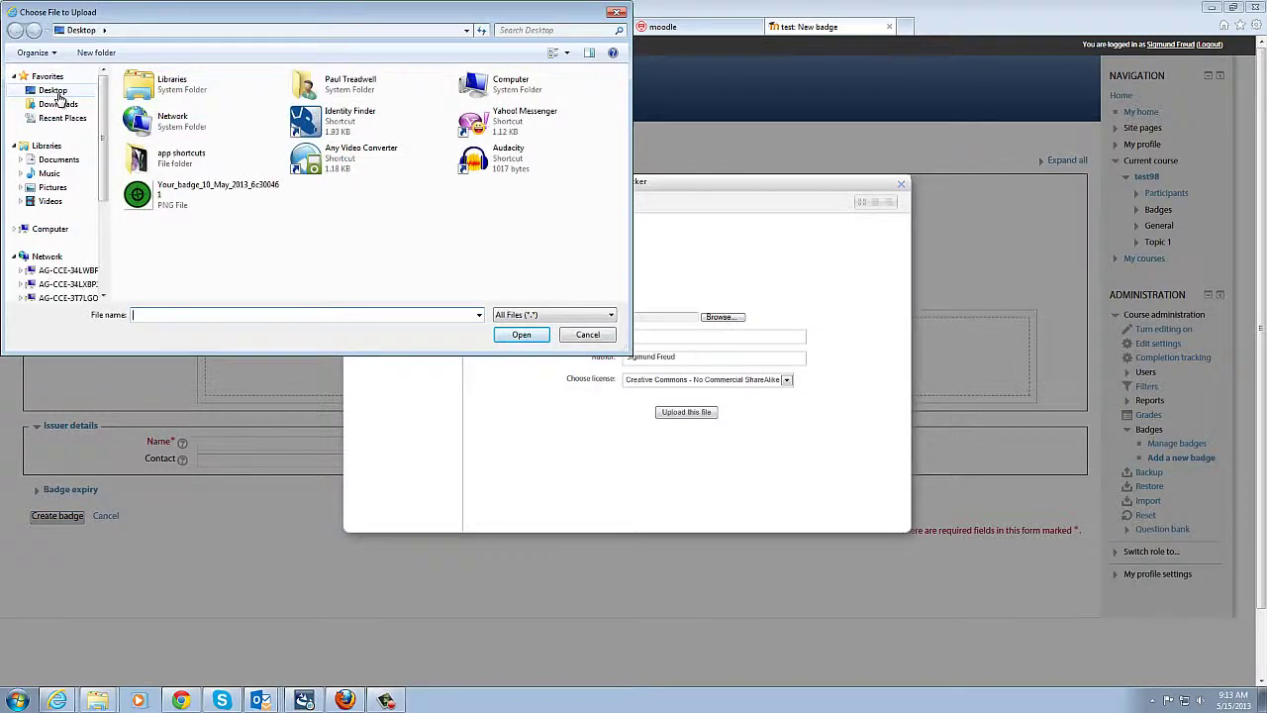
click(59, 160)
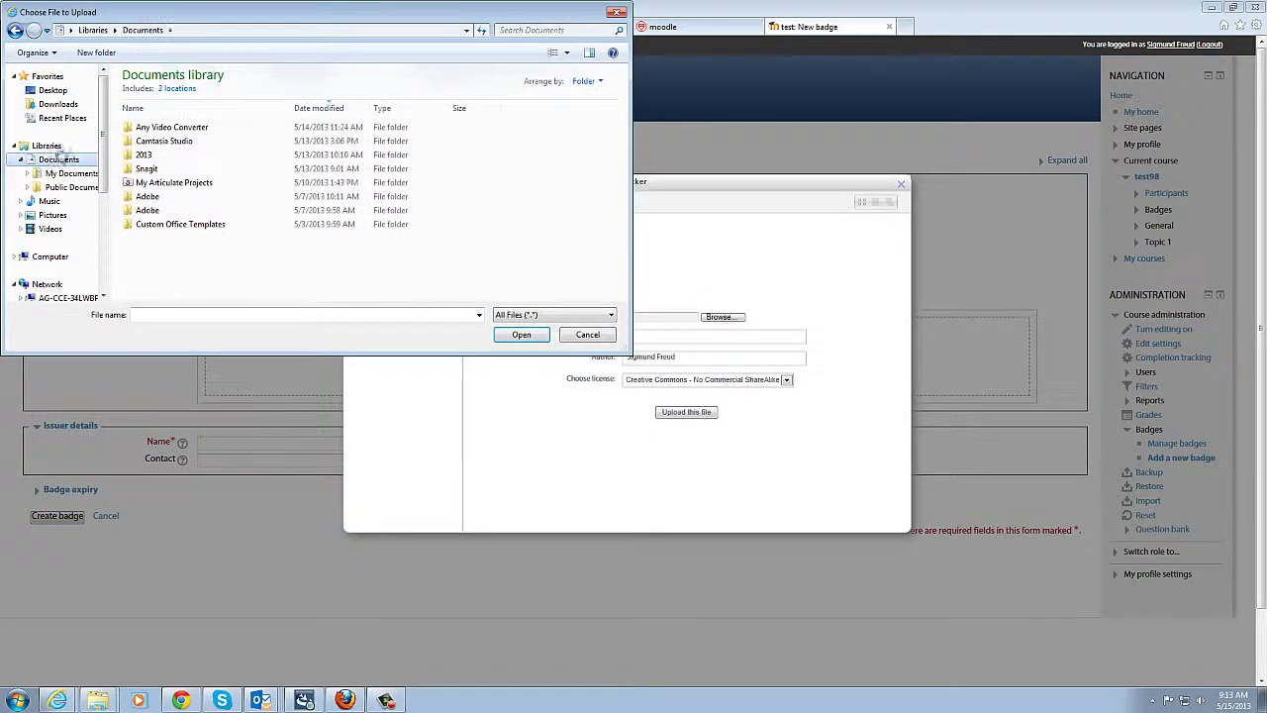
double_click(143, 155)
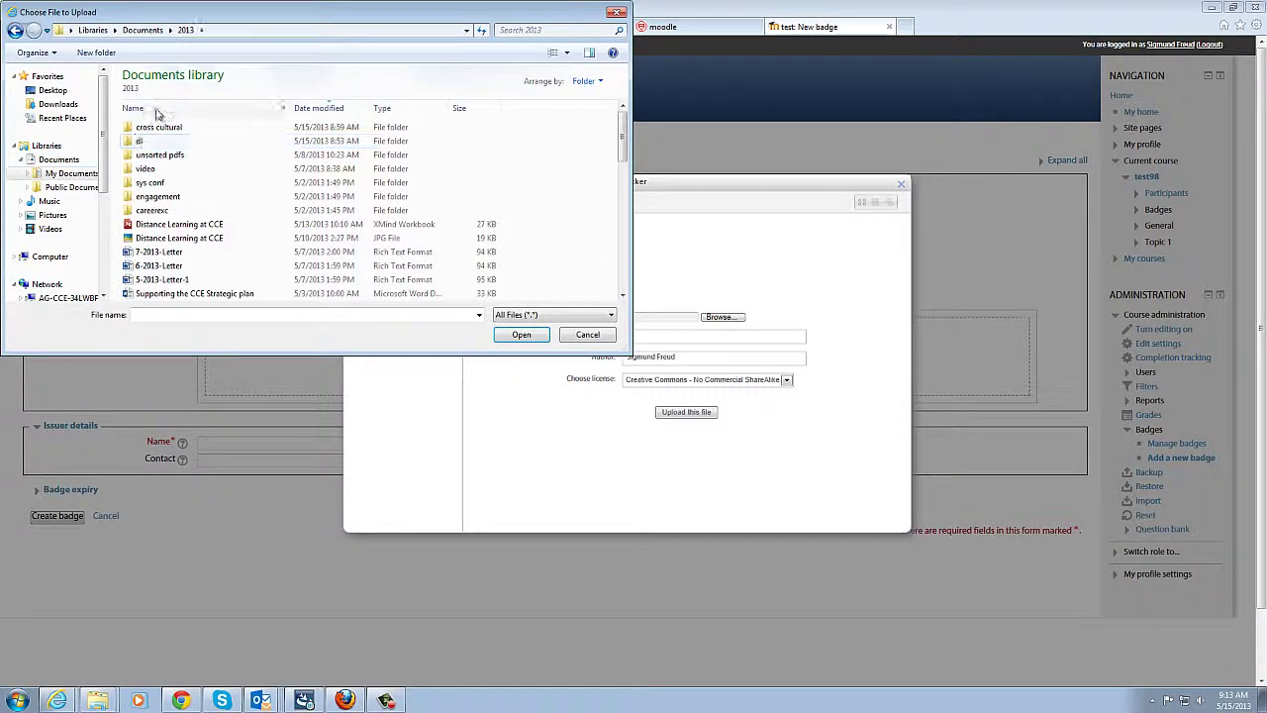
double_click(156, 127)
click(686, 412)
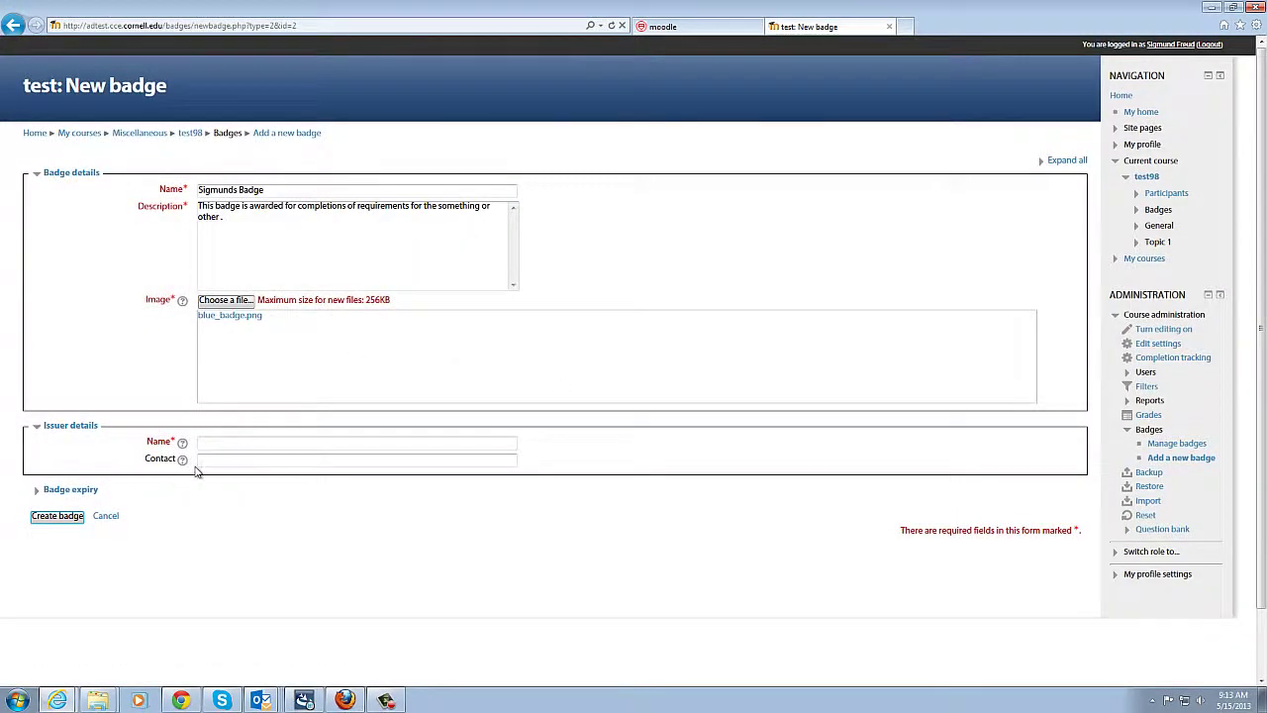
Step: Enter issuer 'Cornelll Cooperative Extension' and its contact e-mail, and show the Badge expiry options
click(238, 439)
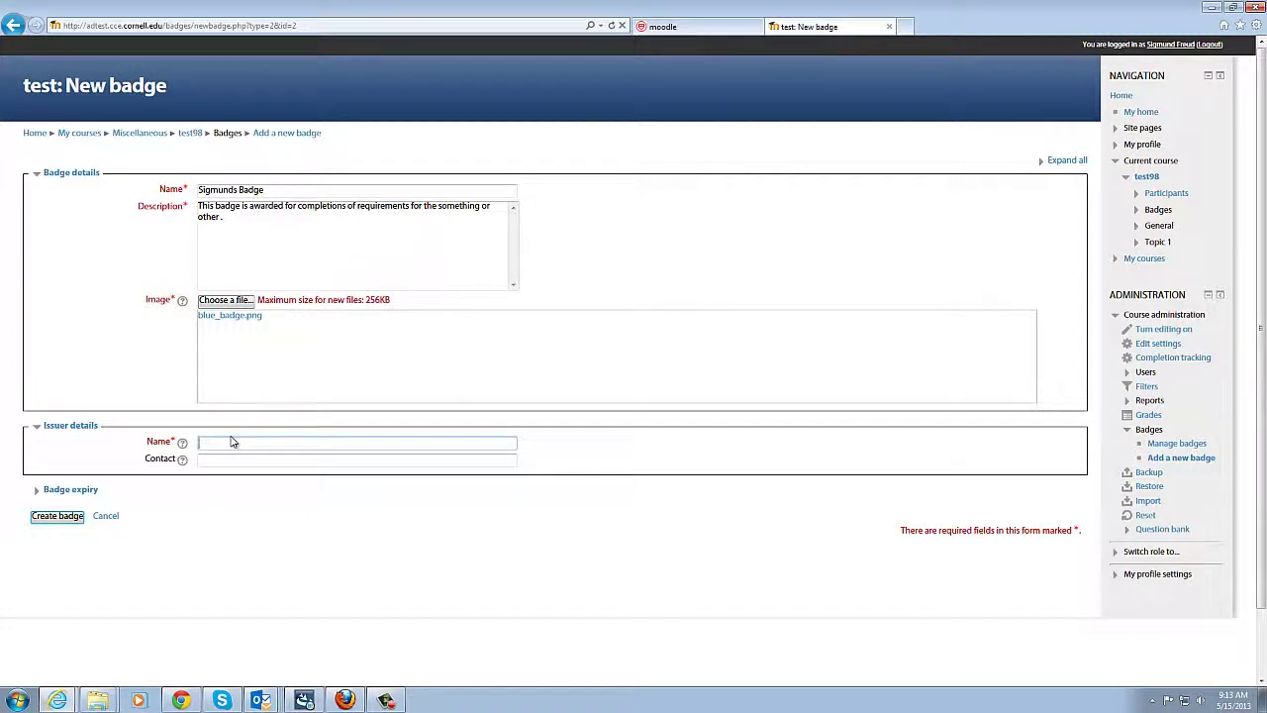
text(Cornelll Cooperative Extension)
click(265, 460)
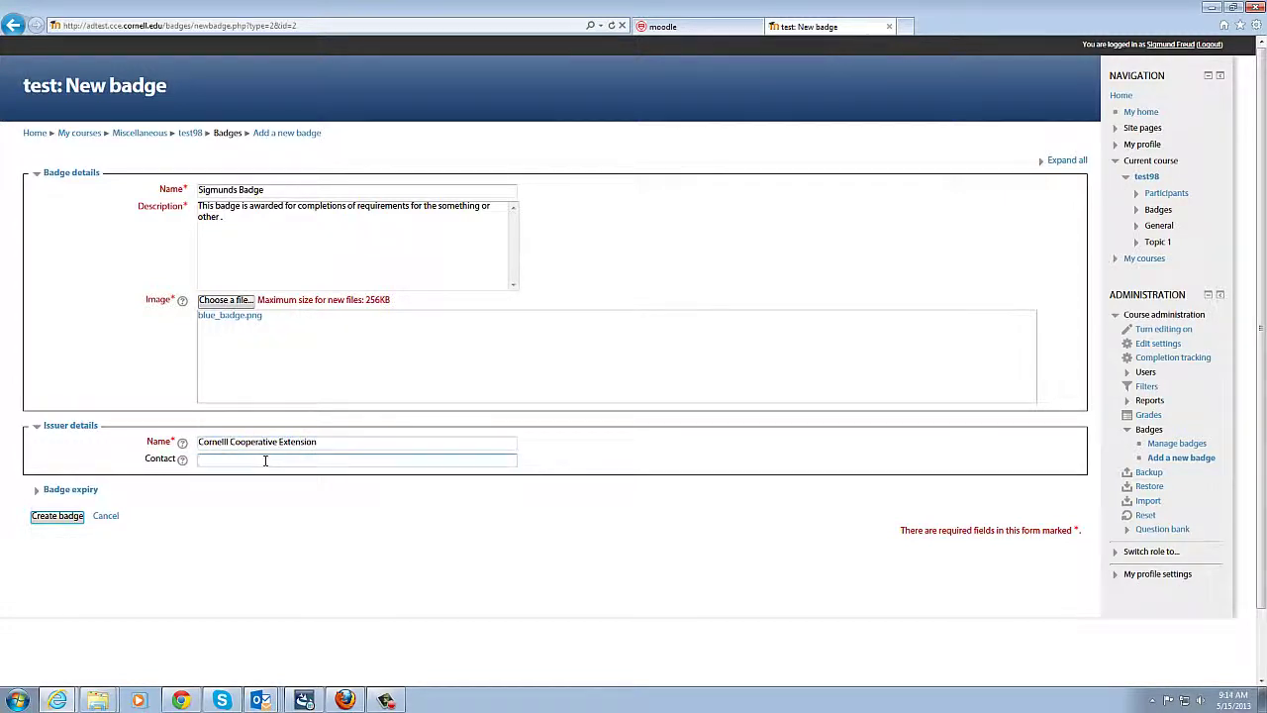
click(86, 492)
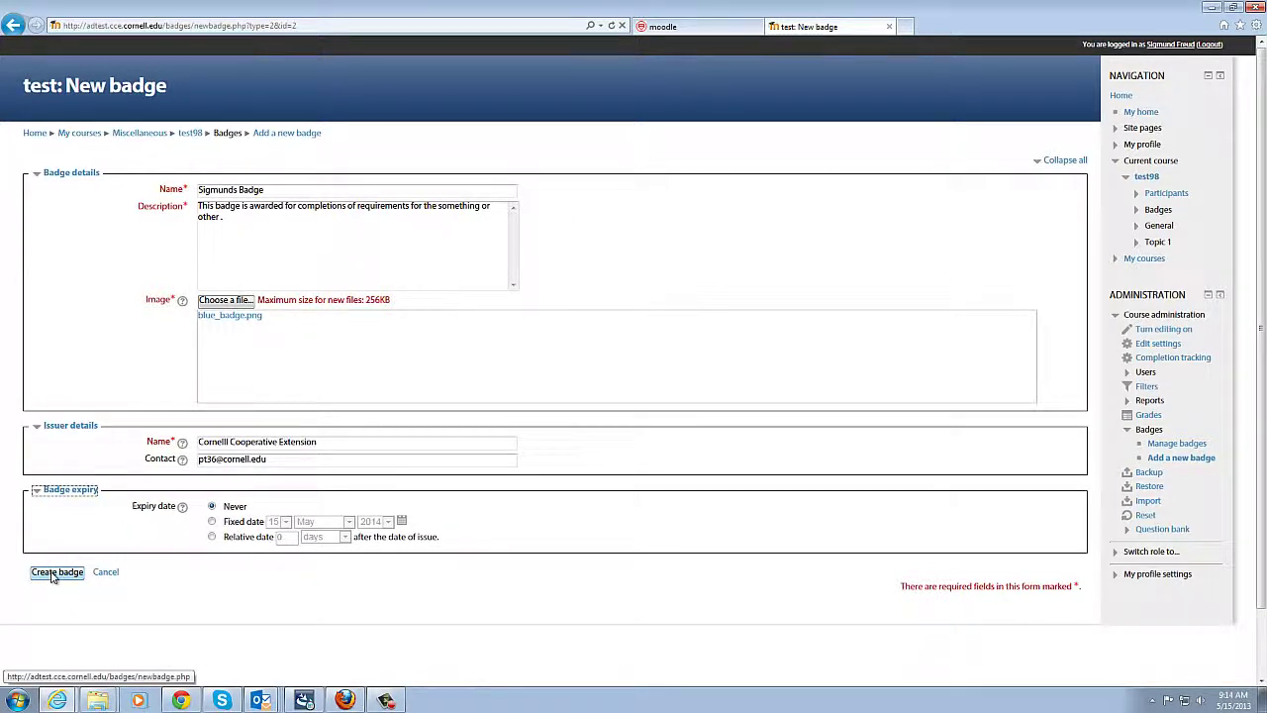
Step: Create the badge, review its Overview details, and go to its Criteria page
click(54, 574)
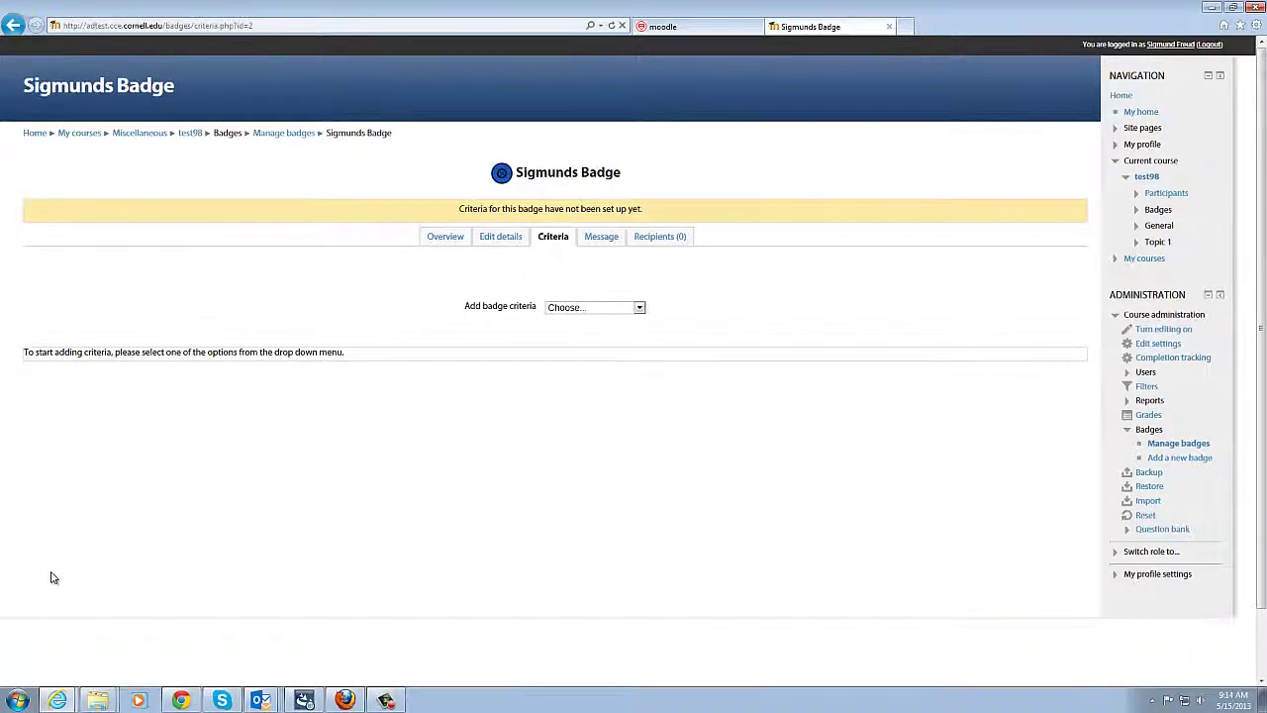
click(446, 238)
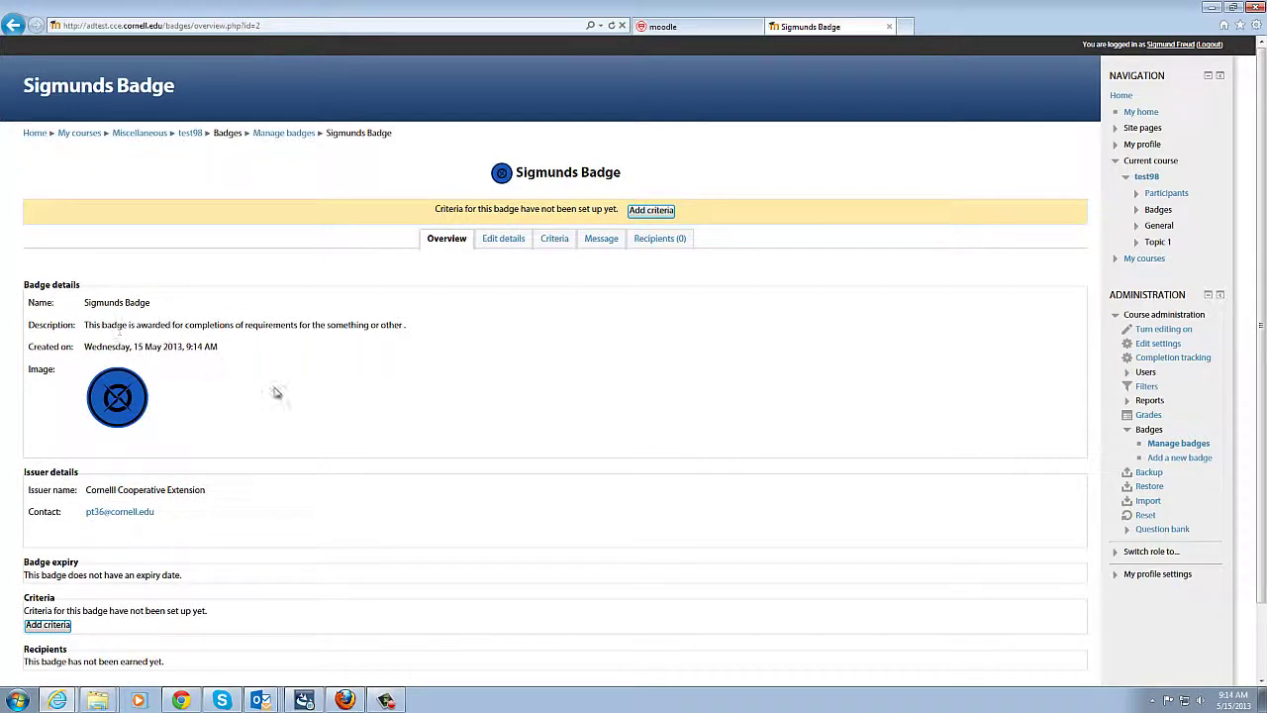
scroll(277, 386, down, 2)
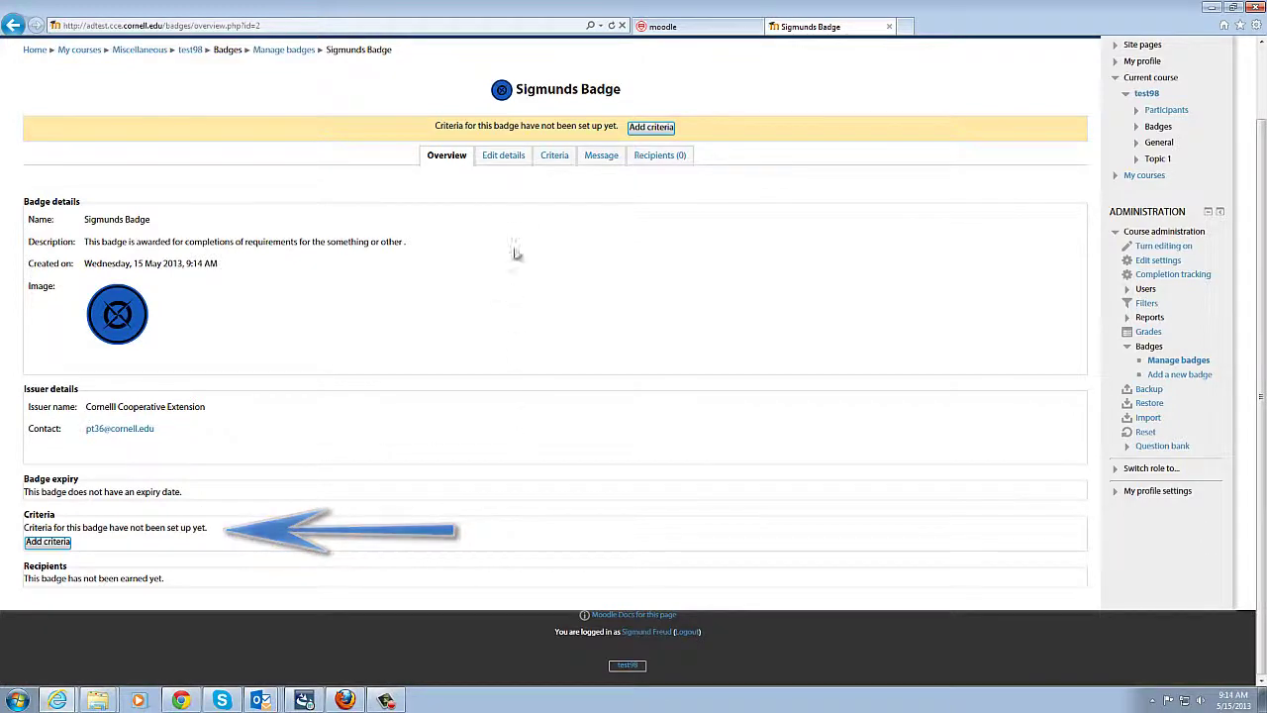
click(558, 162)
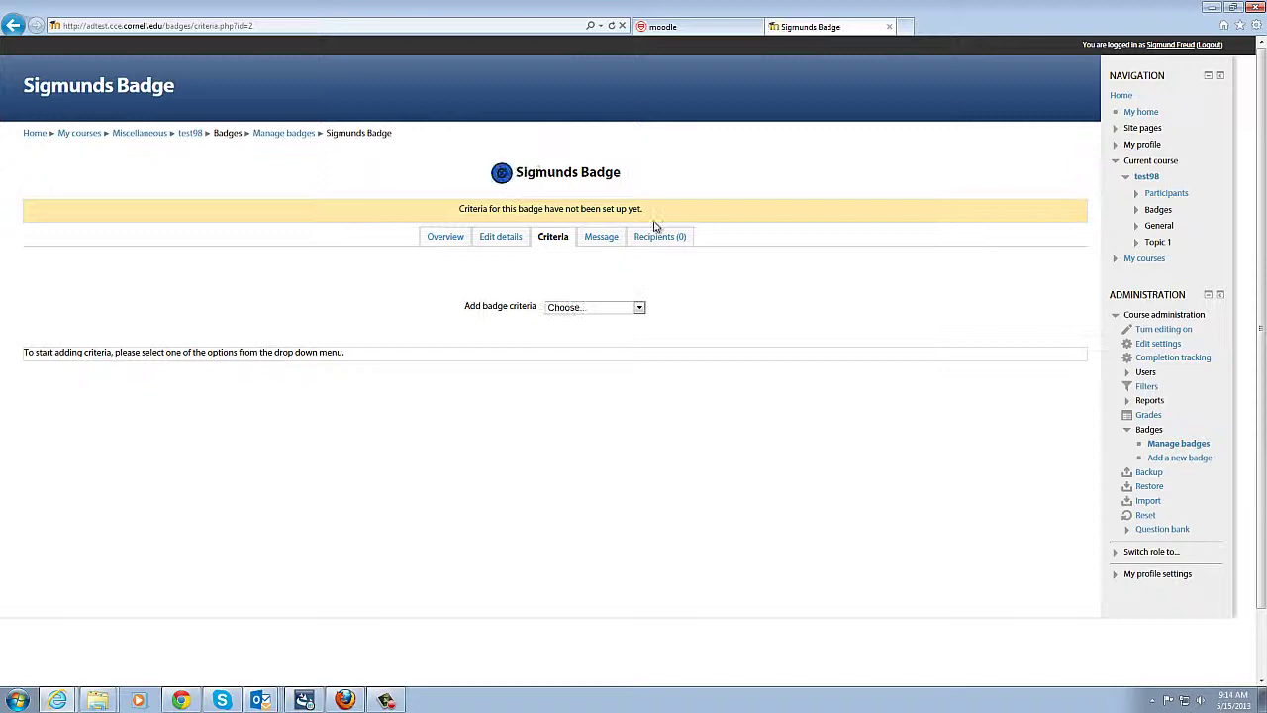
Step: Add and save an Activity completion criterion requiring Quiz - Sigmunds quiz
click(639, 307)
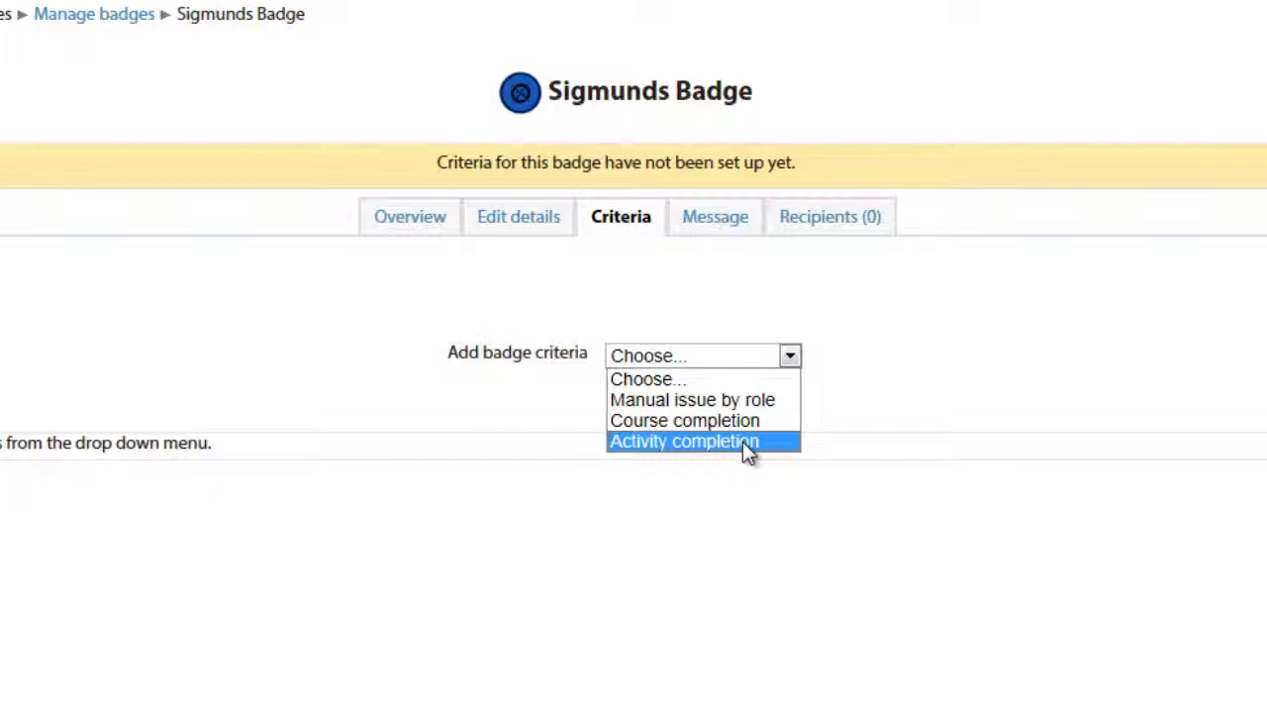
click(749, 450)
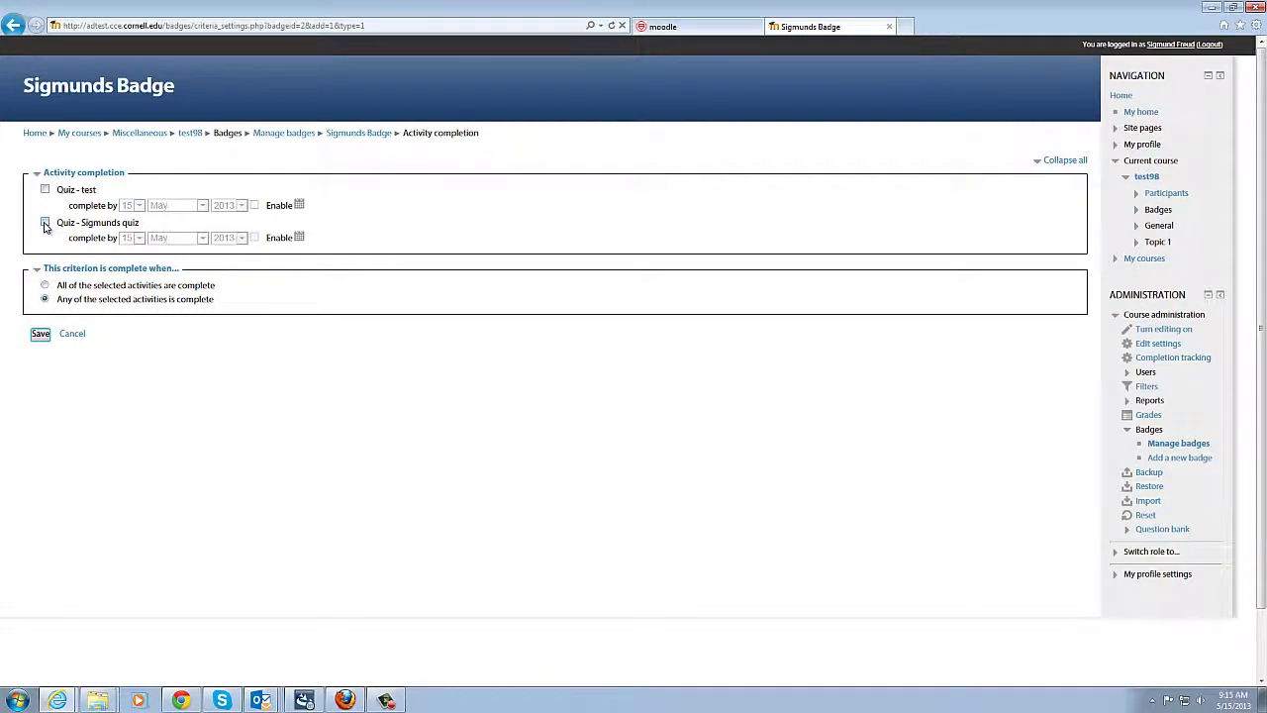
click(44, 223)
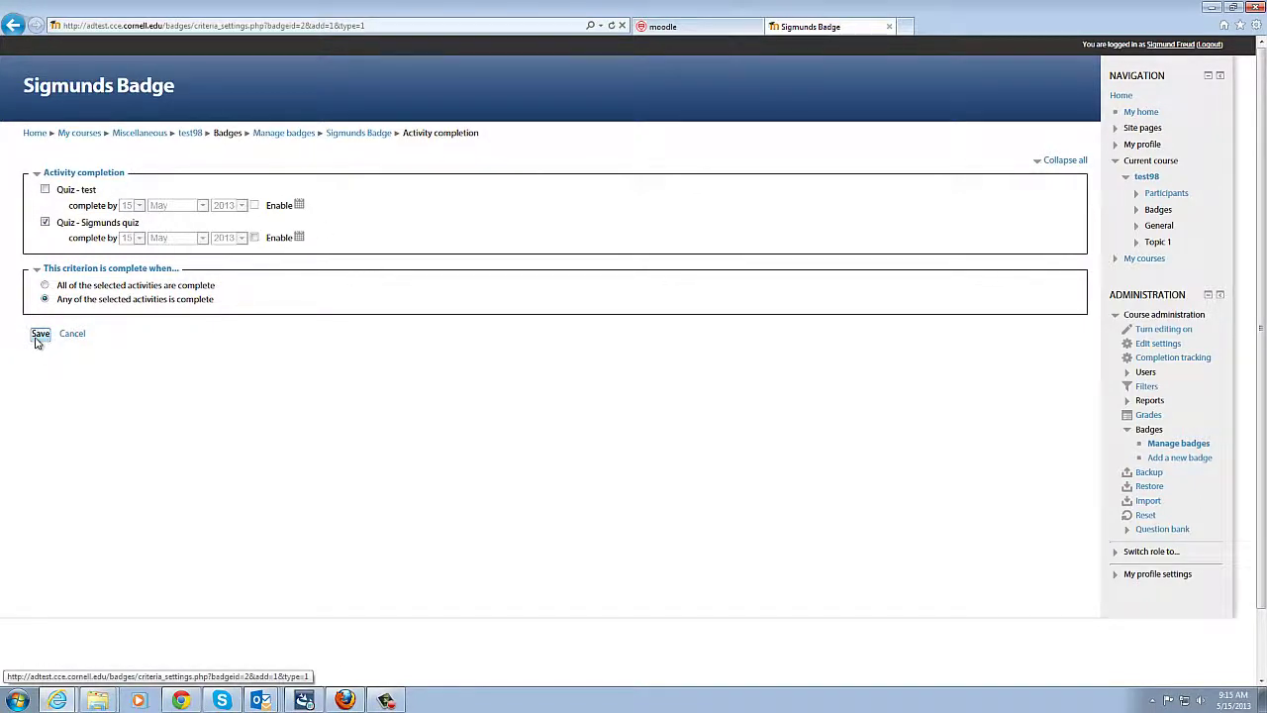
click(40, 335)
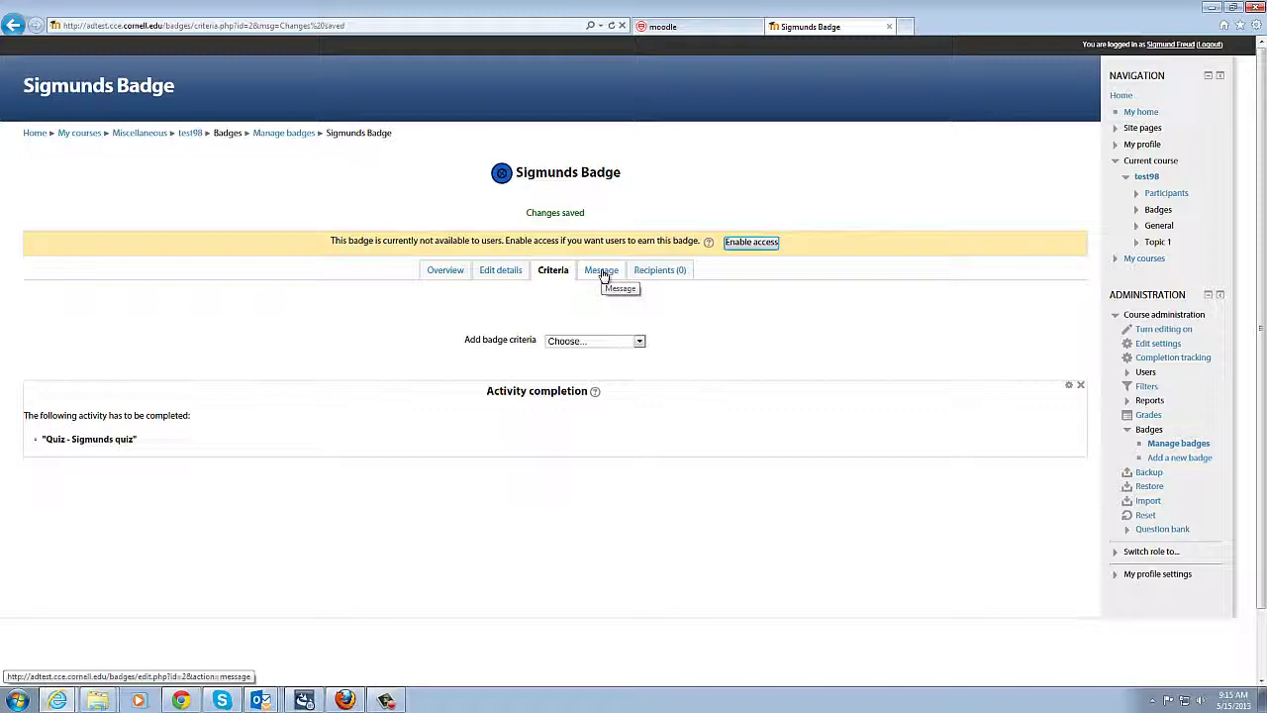
Step: Show the badge's earner message settings, keeping Notify badge creator at Never
click(601, 271)
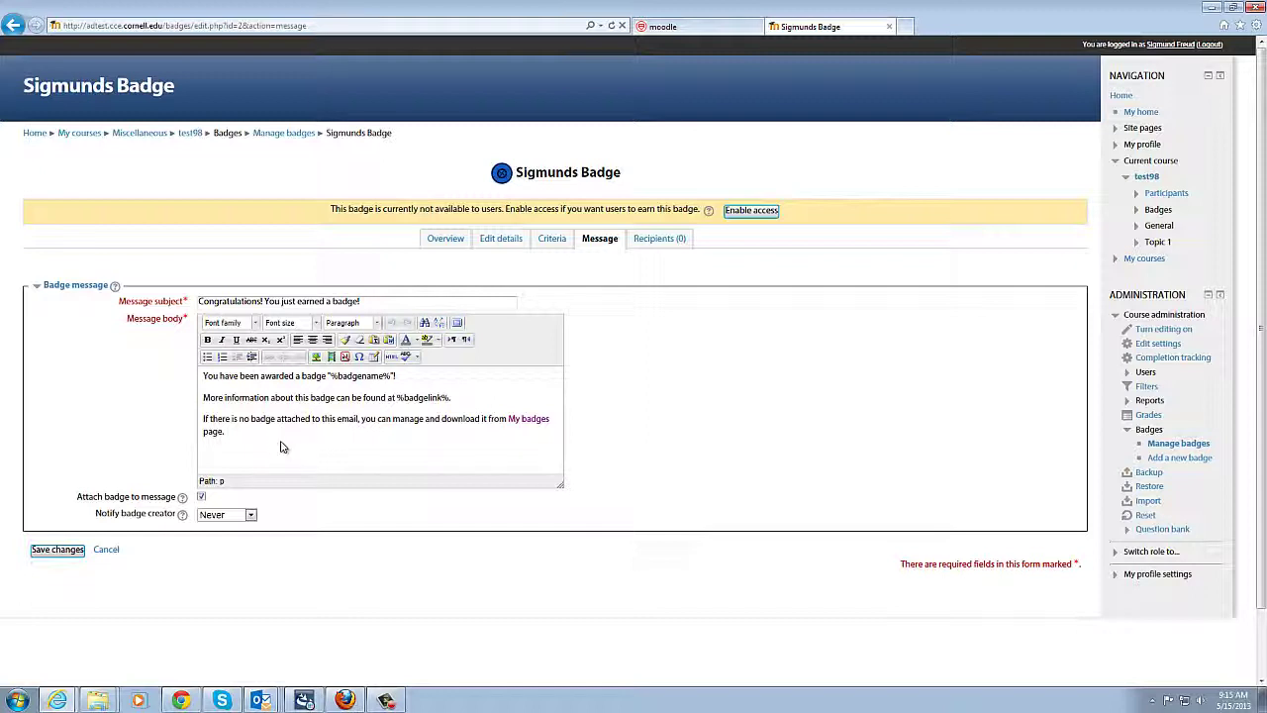
click(250, 514)
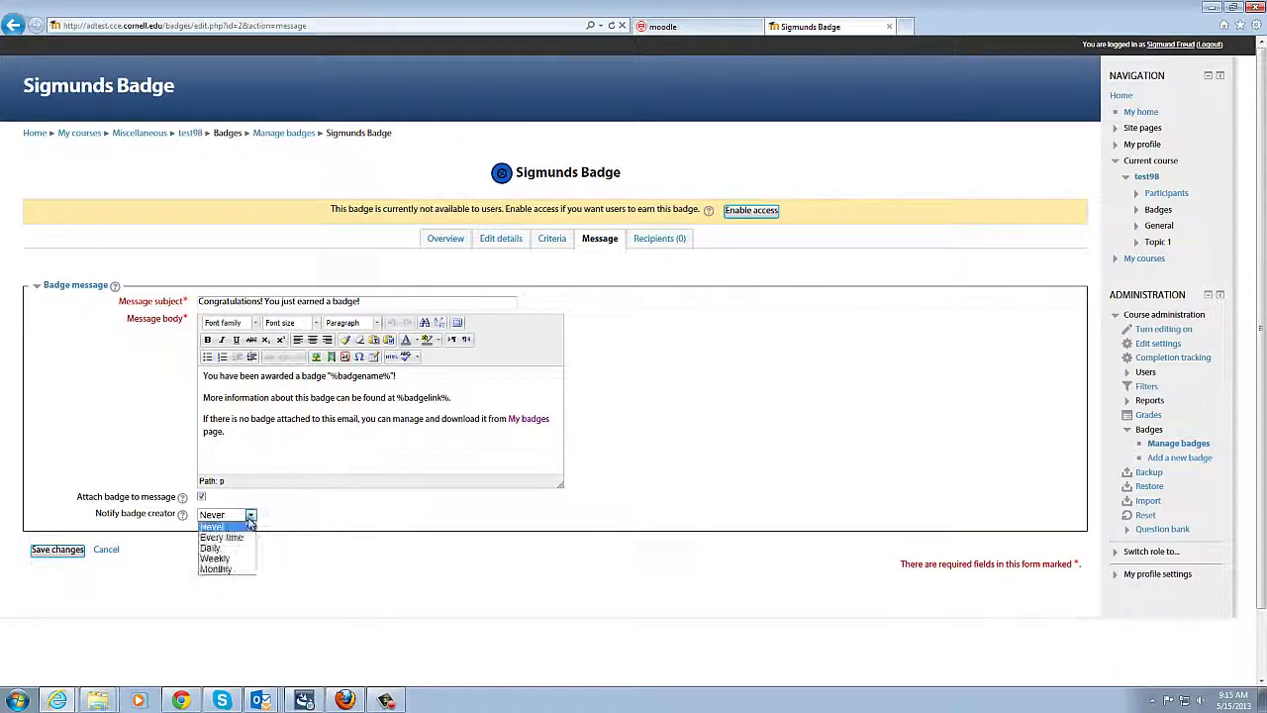
click(328, 513)
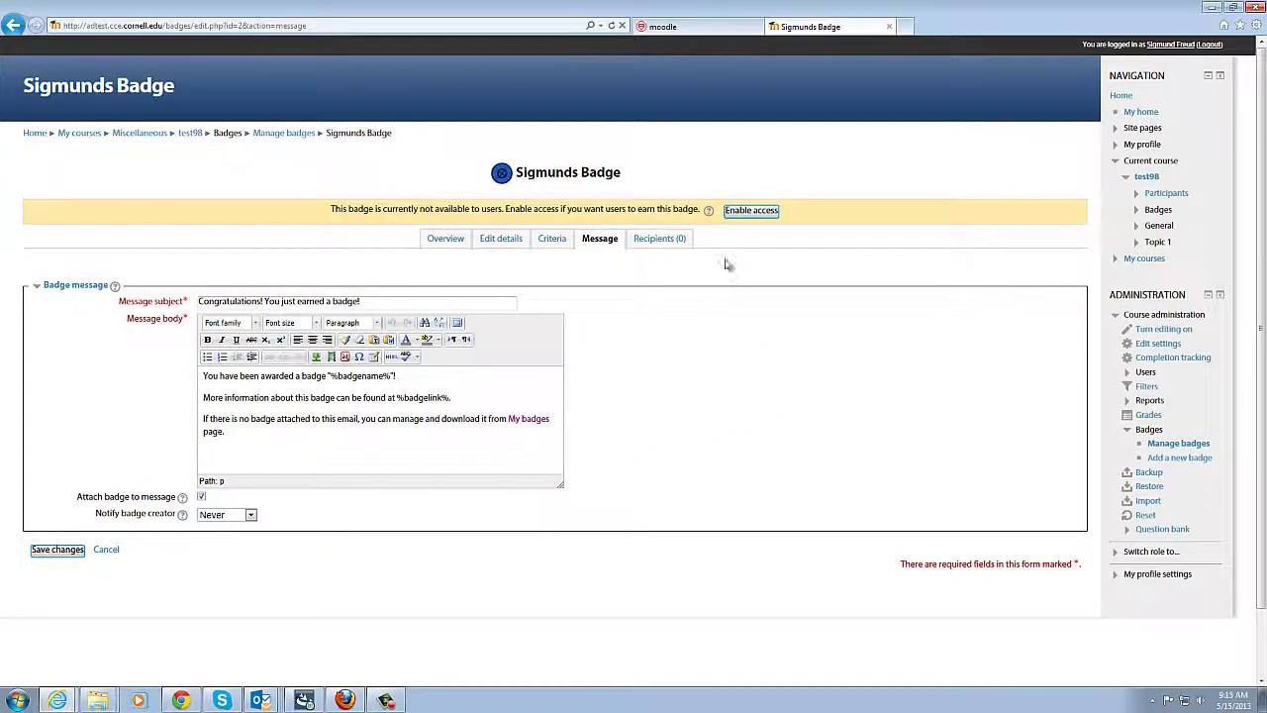
Step: Enable access to Sigmunds Badge from its Recipients tab
click(666, 240)
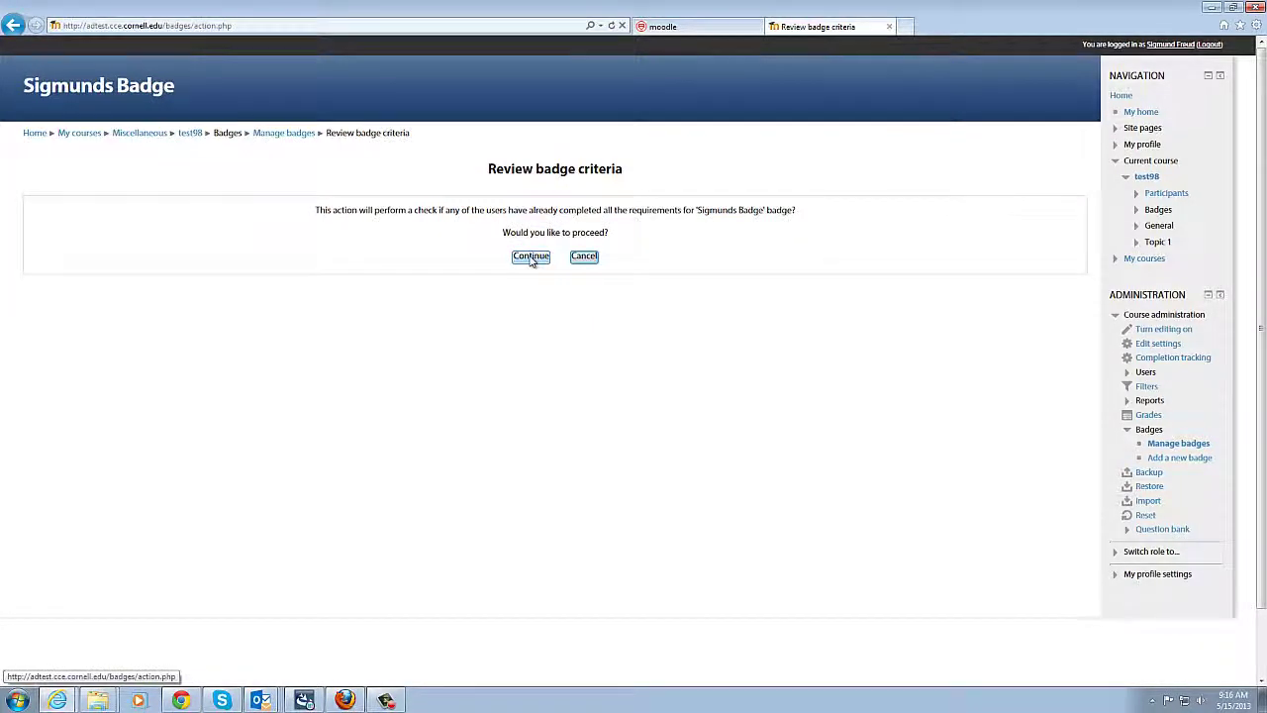
click(532, 260)
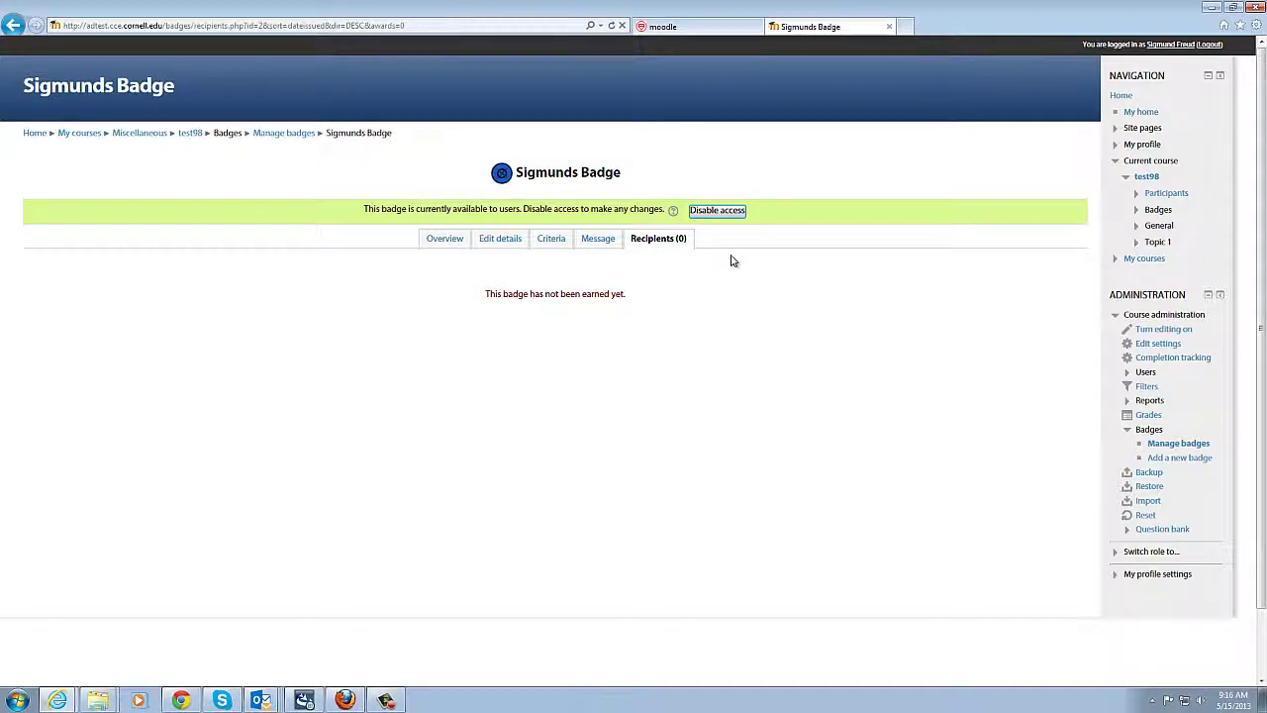
Step: Return to the test98 course and expand its Badges administration menu
click(190, 133)
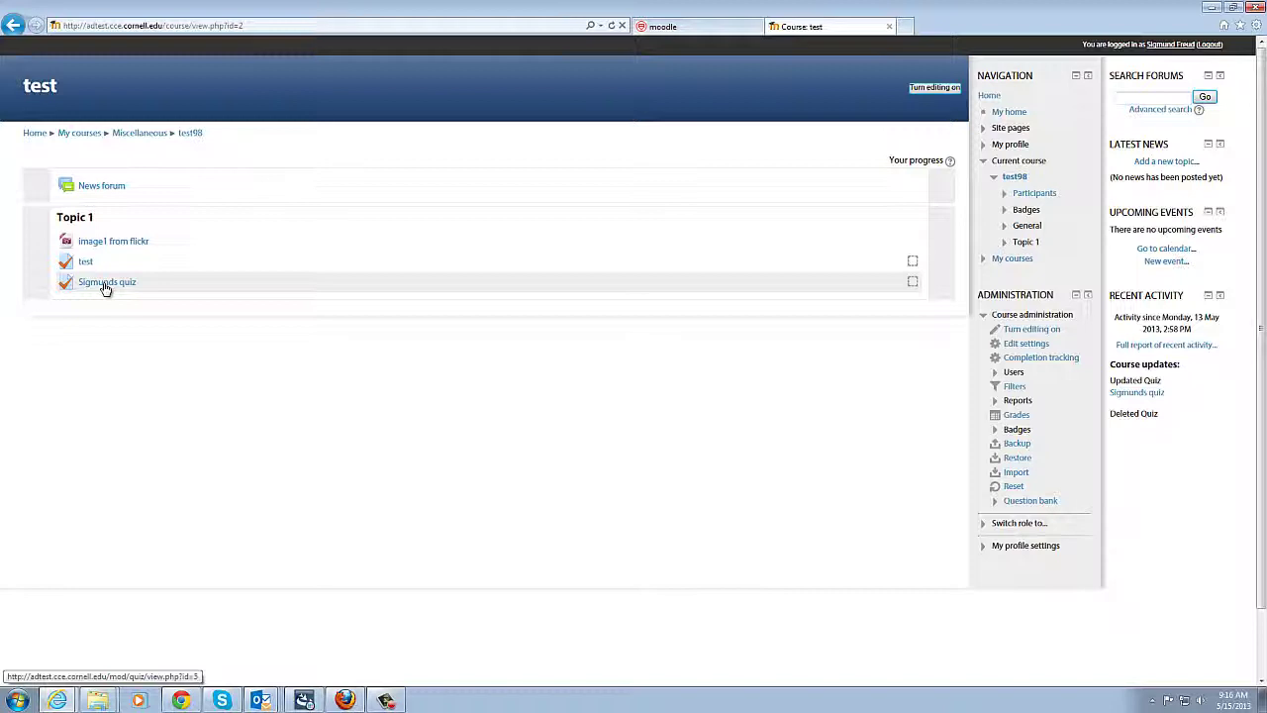
click(1015, 429)
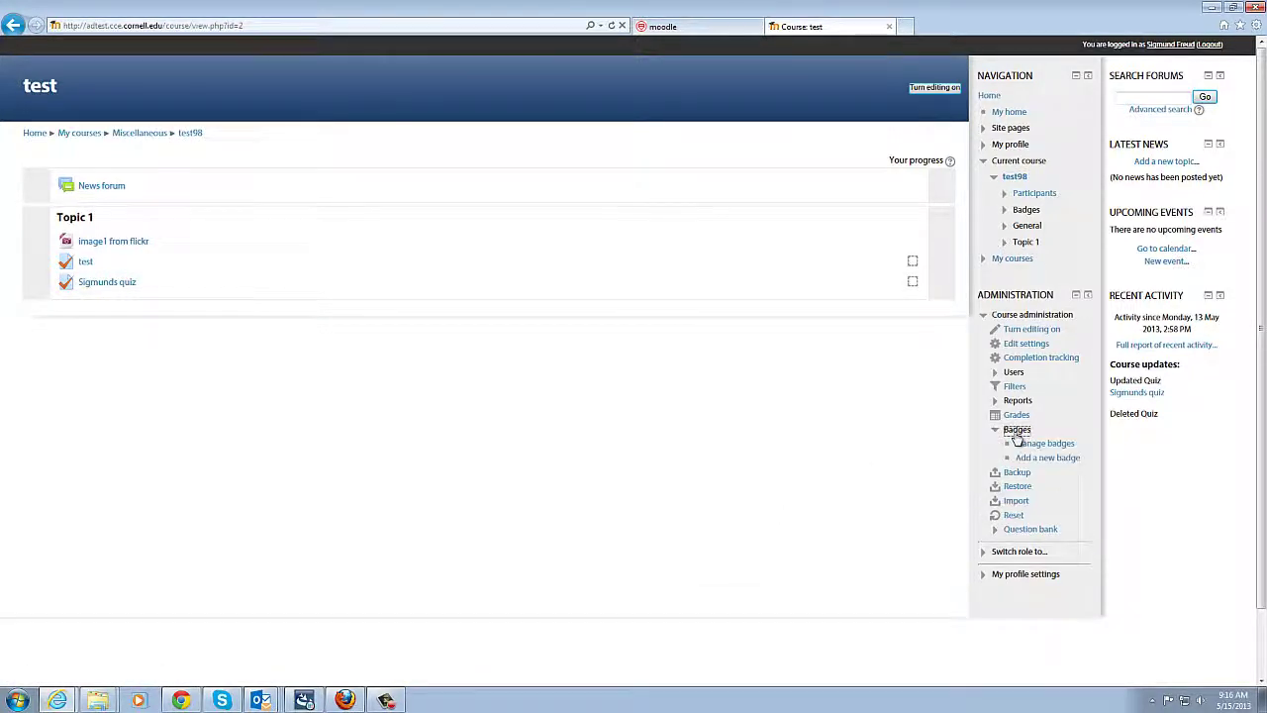
click(1046, 443)
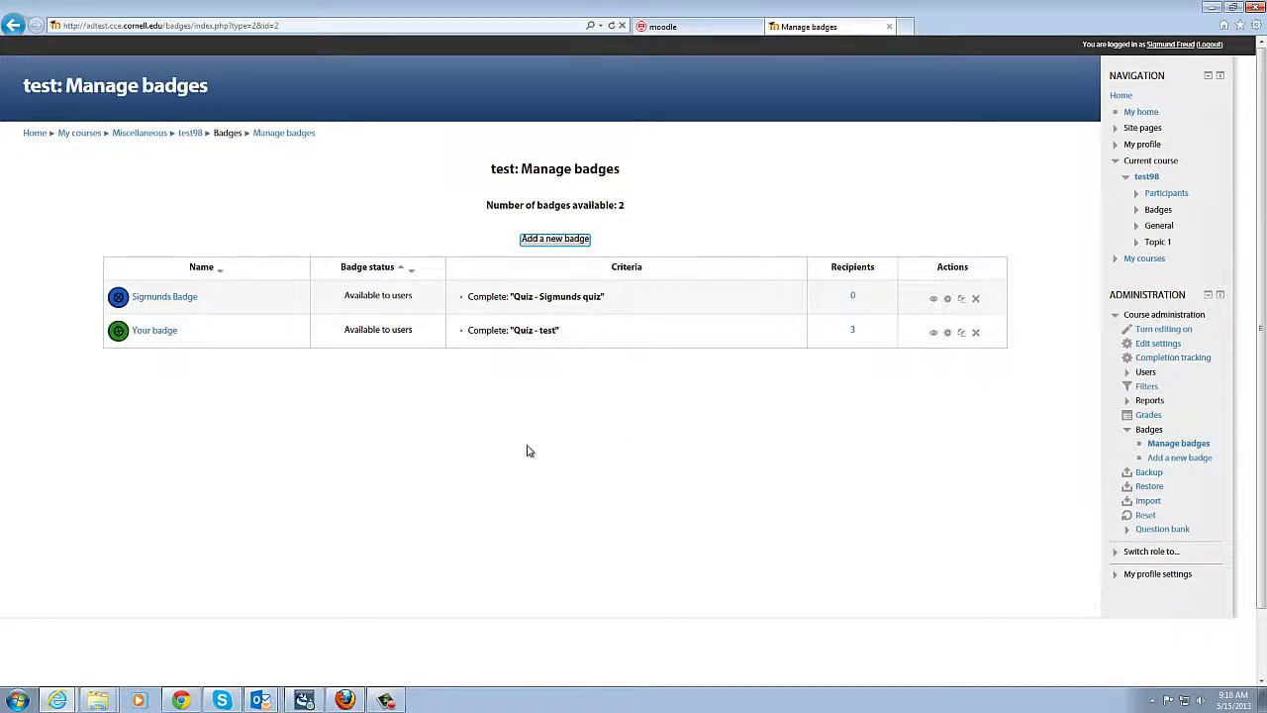
click(136, 330)
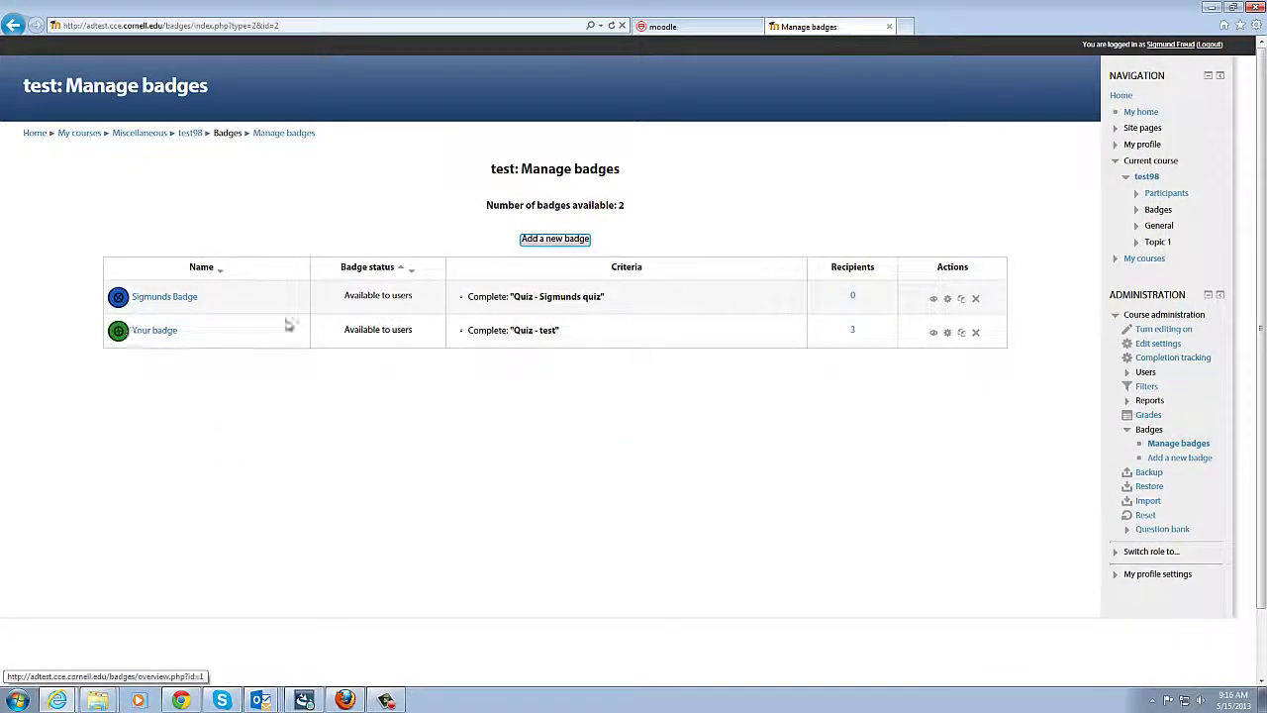